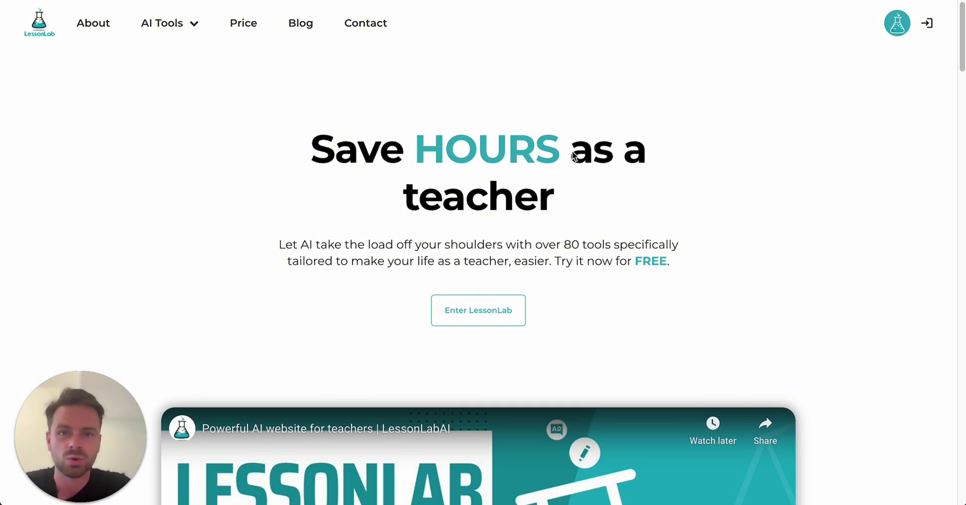
Step: Enter the LessonLab app from the homepage to reach the teacher tools dashboard
click(473, 307)
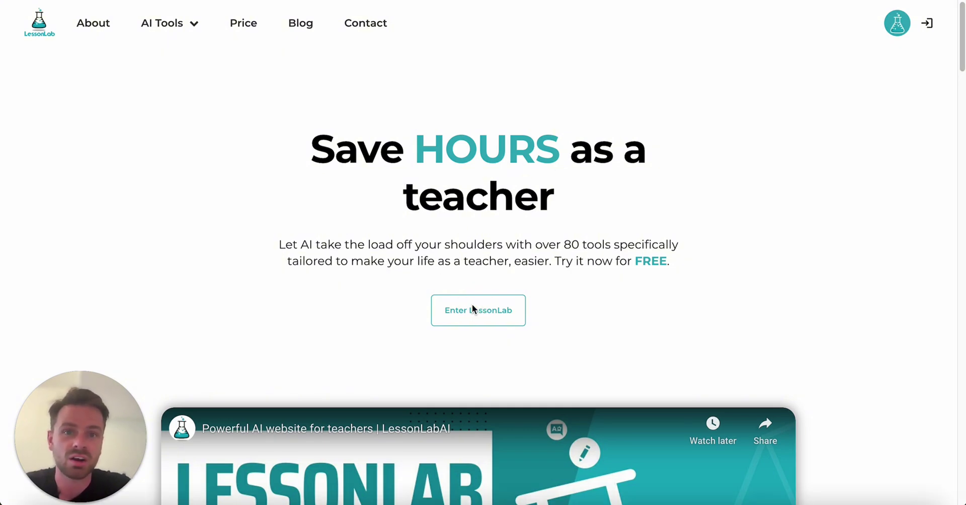
click(472, 307)
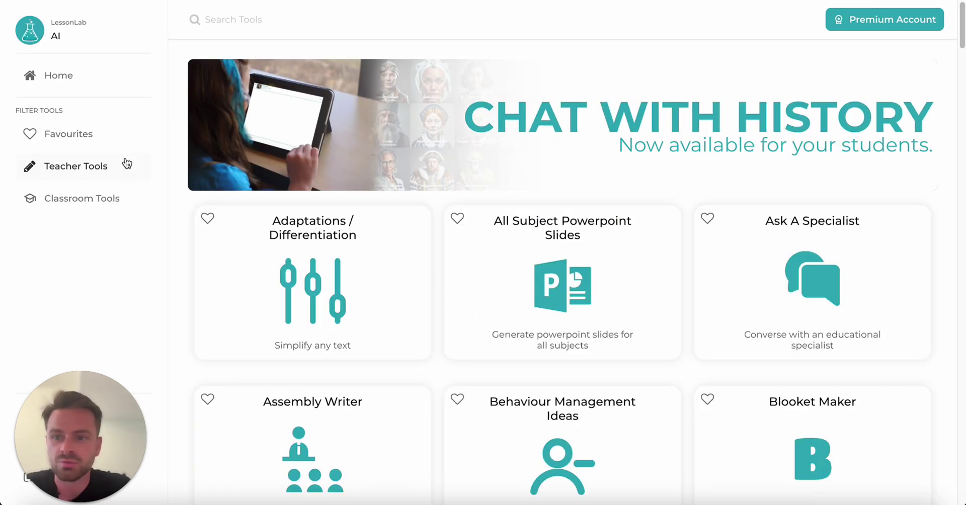
Step: Scroll the tool grid and open the Discussion Statements tool
scroll(579, 325, down, 15)
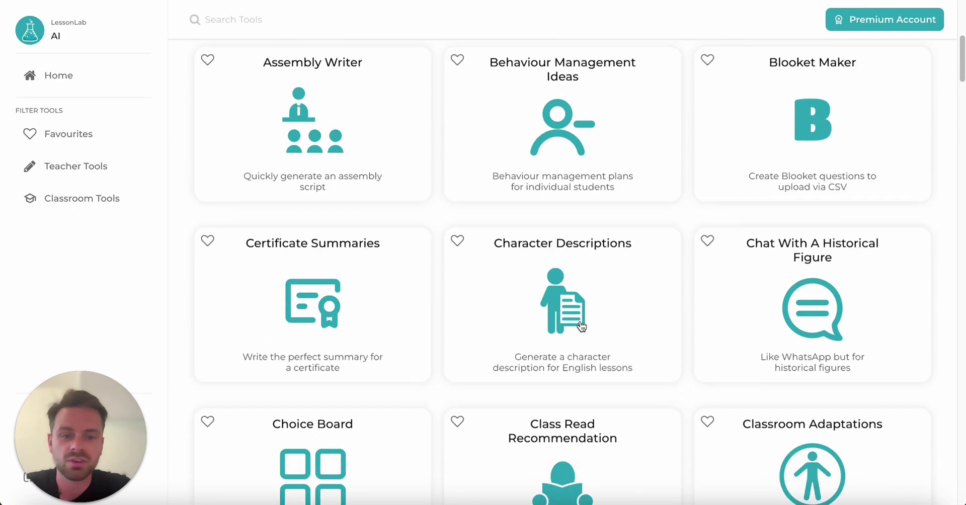
scroll(581, 326, down, 7)
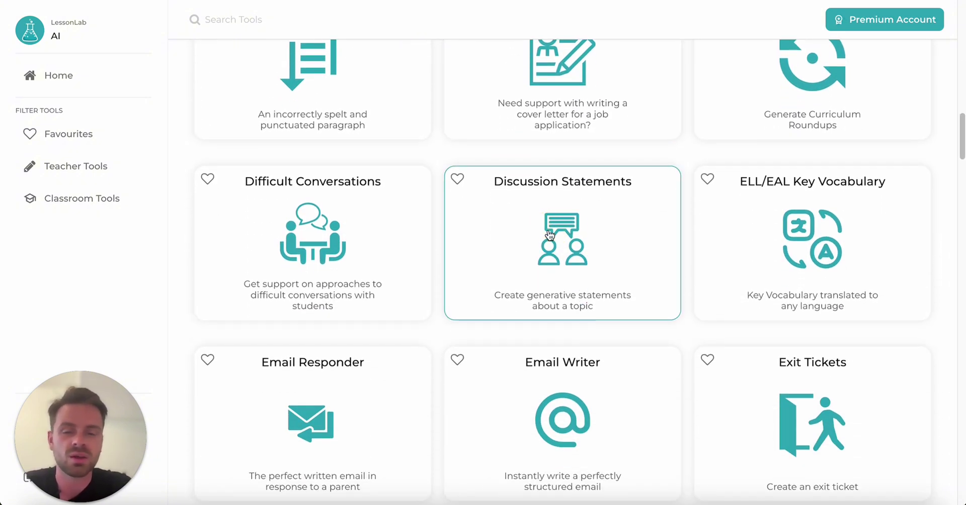
click(549, 235)
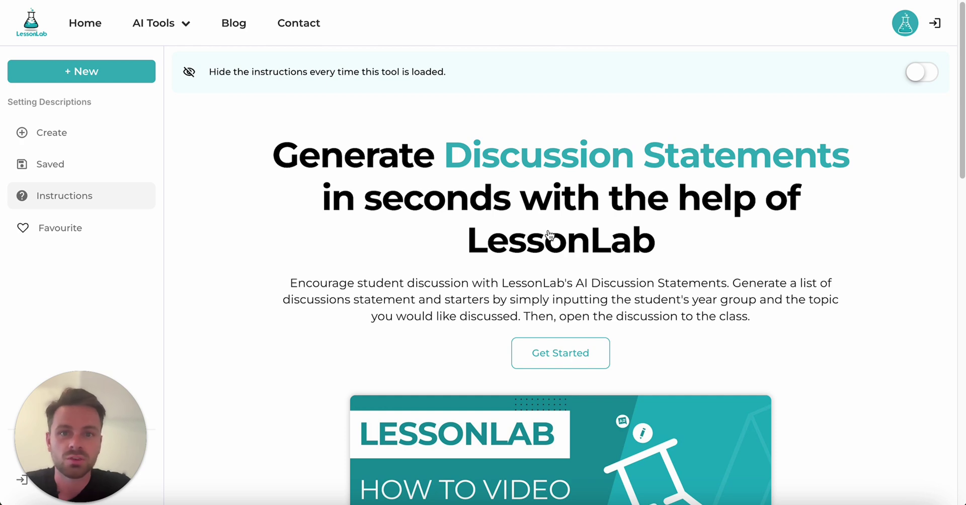
Step: In the Create form, enter the topic 'Water Scarcity' and generate Year 5 discussion statements
scroll(549, 235, down, 7)
scroll(550, 235, up, 7)
click(53, 135)
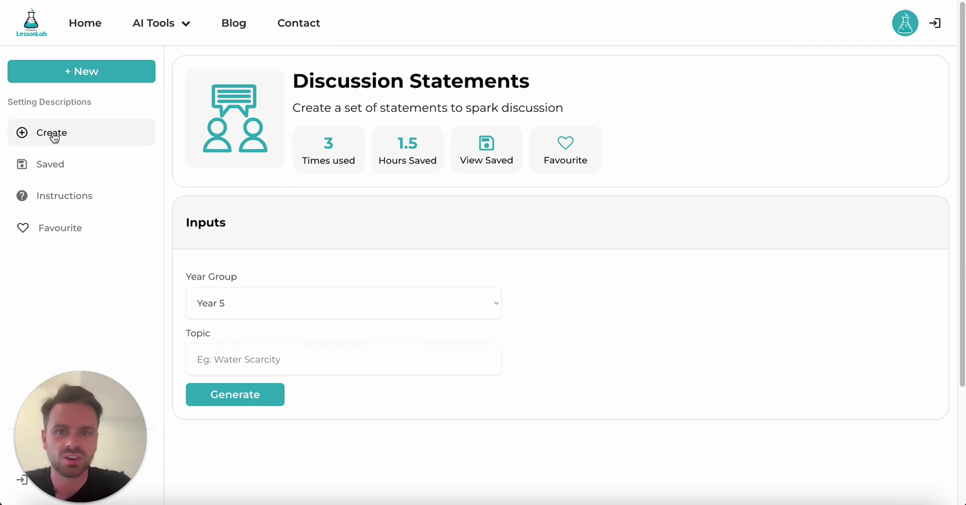
scroll(162, 277, down, 2)
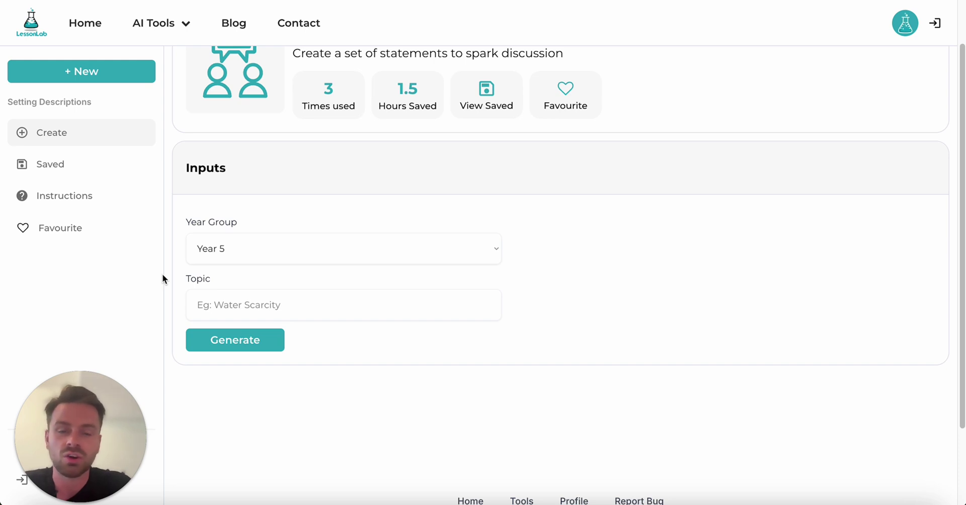
click(244, 303)
text(Wa)
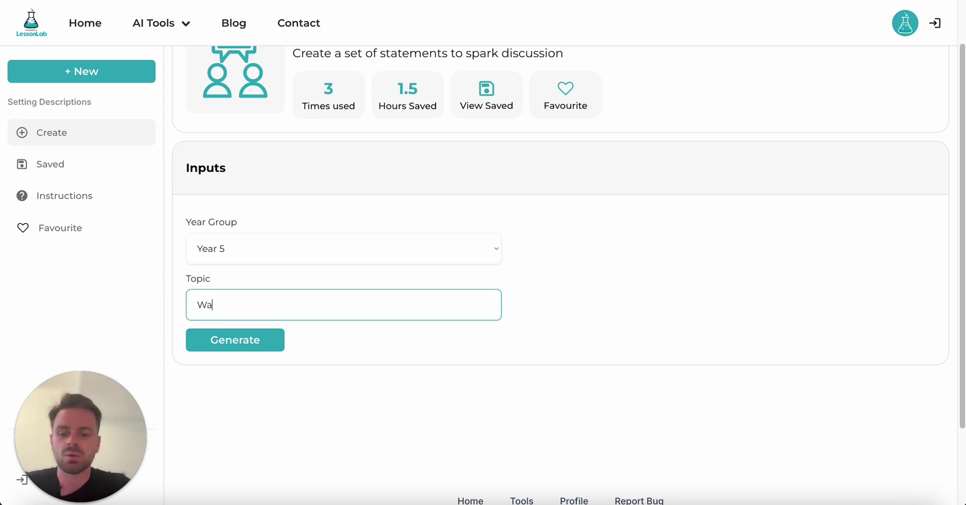
text(ter Scarcity)
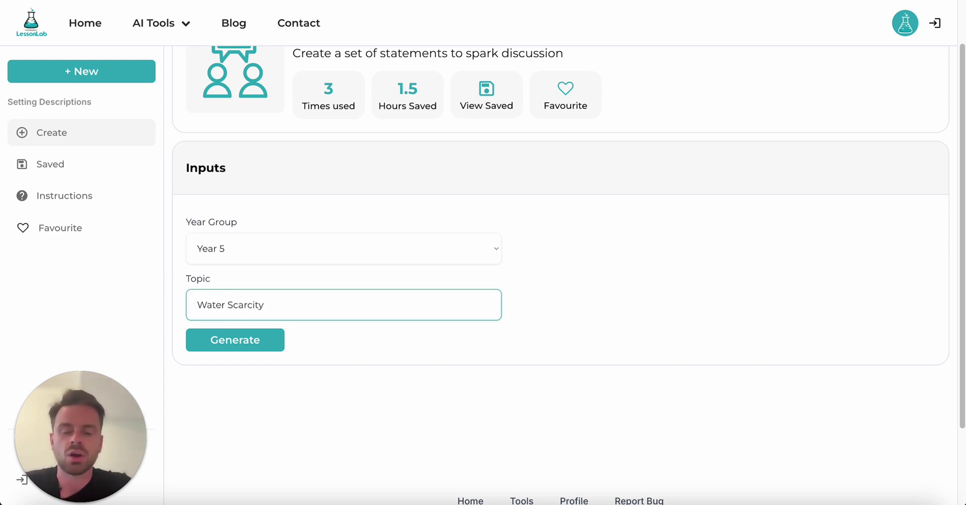
click(232, 345)
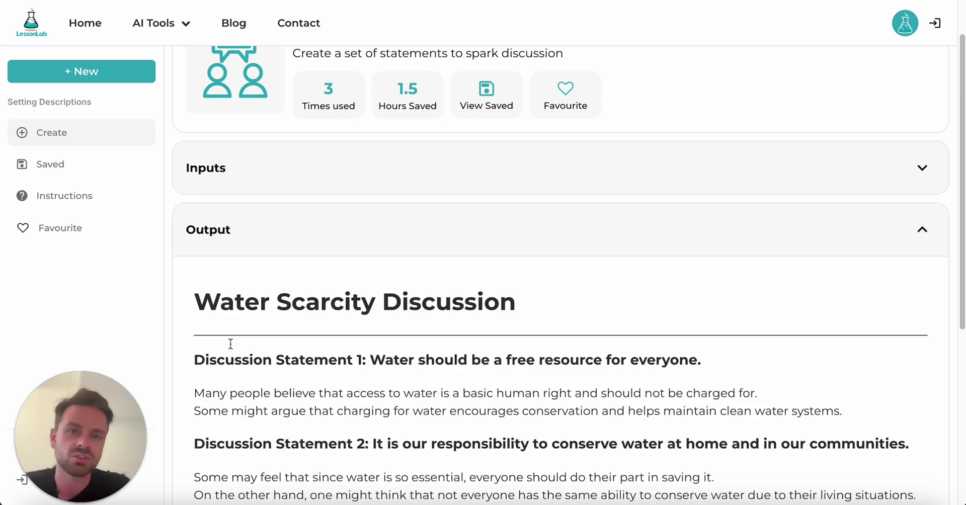
Step: Review the Water Scarcity statements and give the output a four-star rating
scroll(230, 344, down, 10)
scroll(230, 344, up, 3)
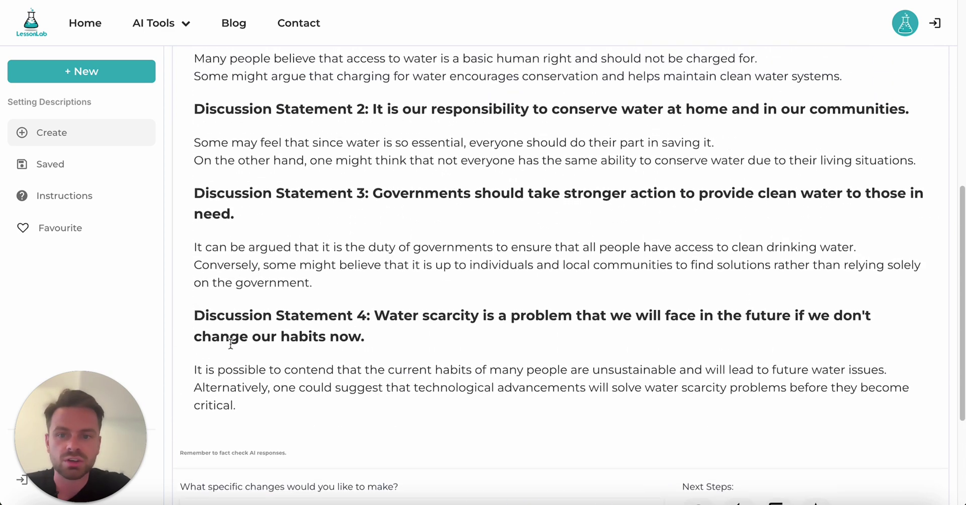
scroll(231, 344, down, 2)
click(251, 339)
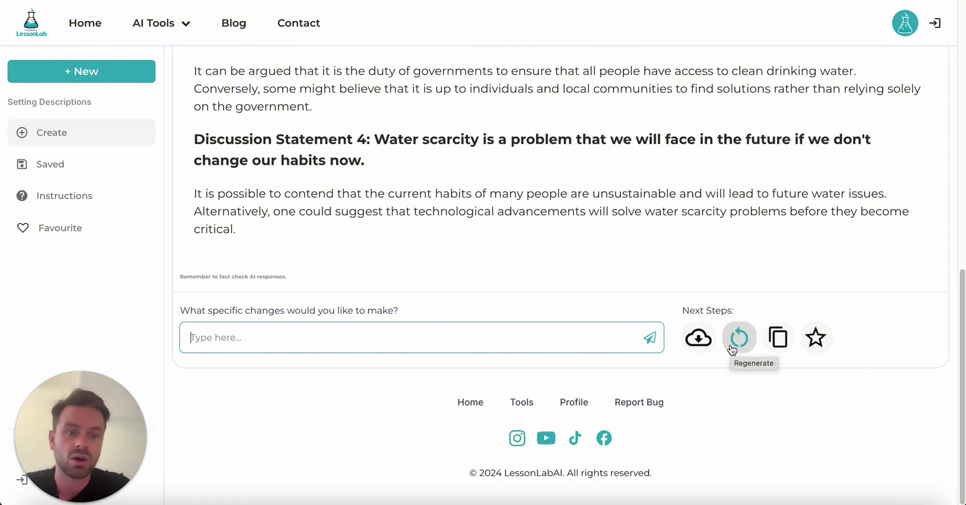
click(815, 338)
click(802, 307)
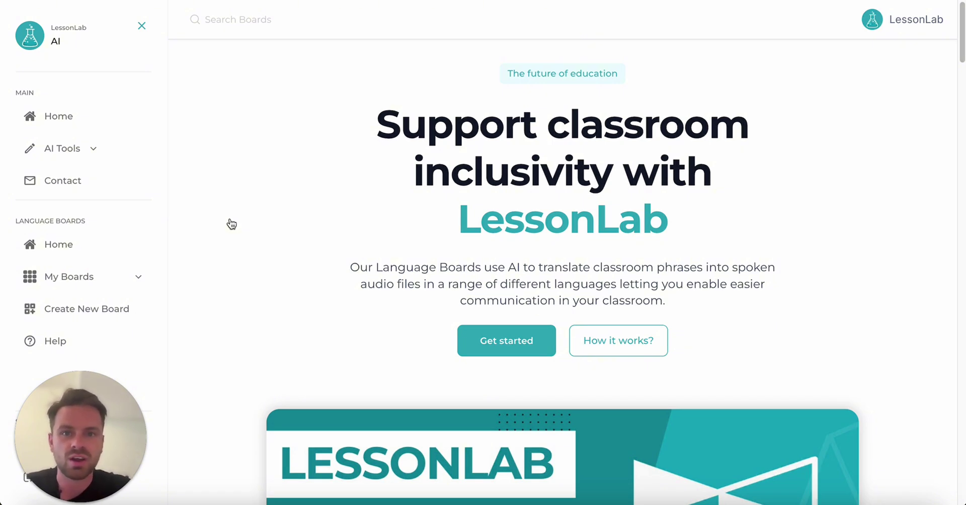
Step: Show My Boards and edit the Arabic language board
click(86, 277)
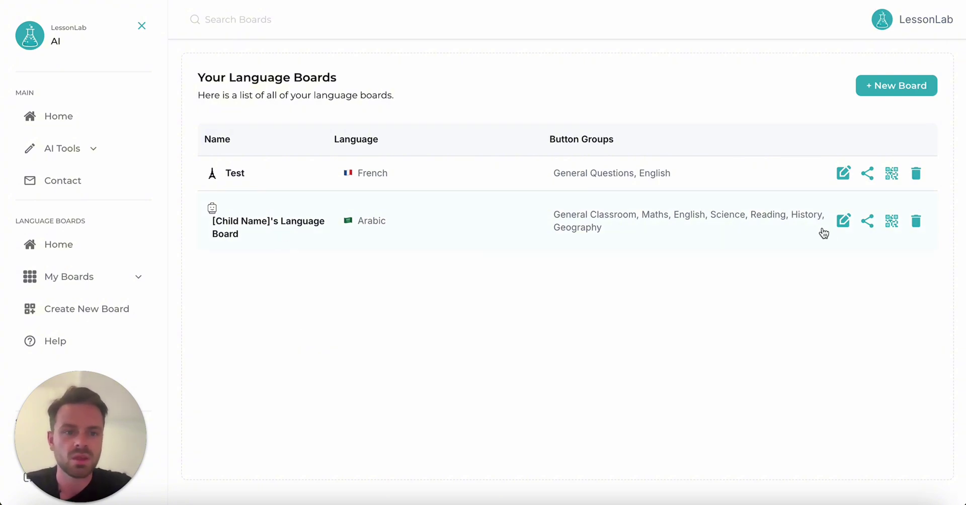
click(844, 222)
Step: Browse the General Classroom, English, Geography and Maths groups, ending on General Classroom
scroll(840, 228, down, 3)
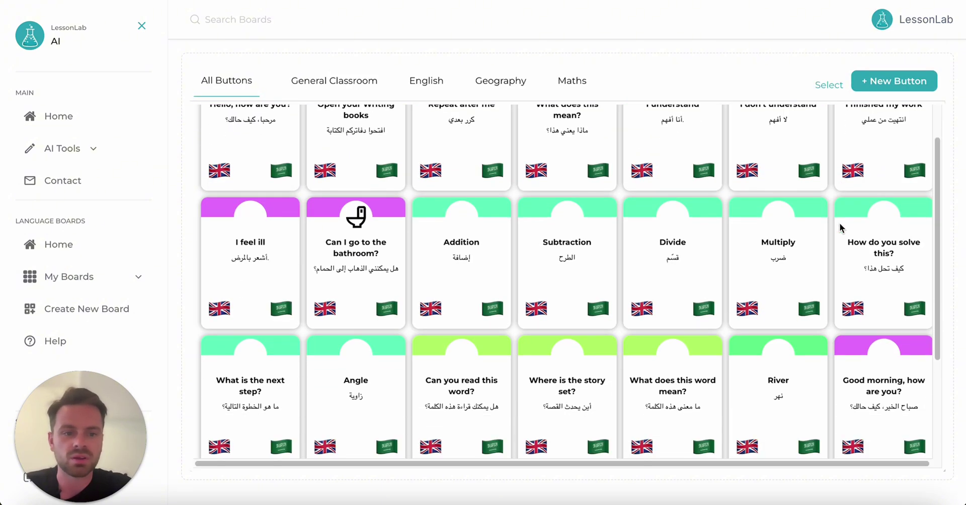
scroll(839, 228, up, 4)
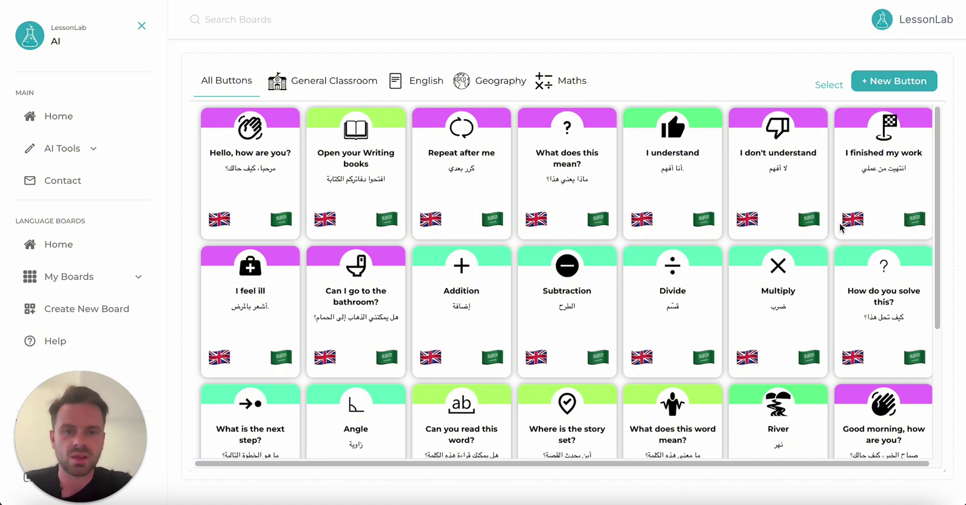
click(366, 88)
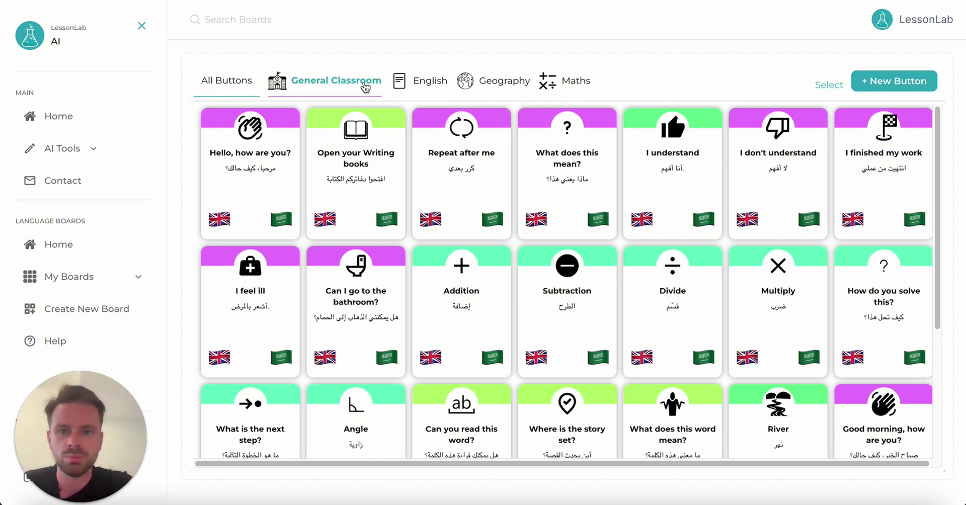
click(356, 84)
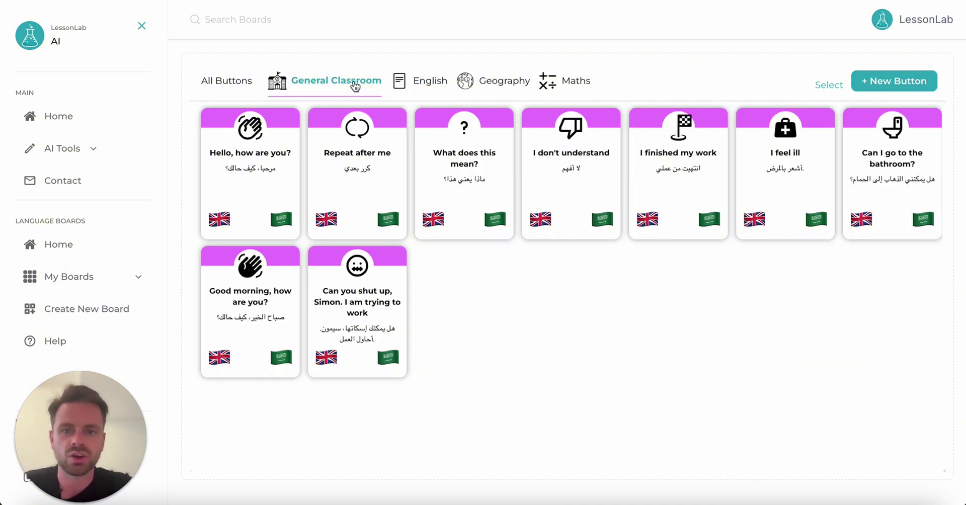
click(417, 81)
click(483, 80)
click(556, 82)
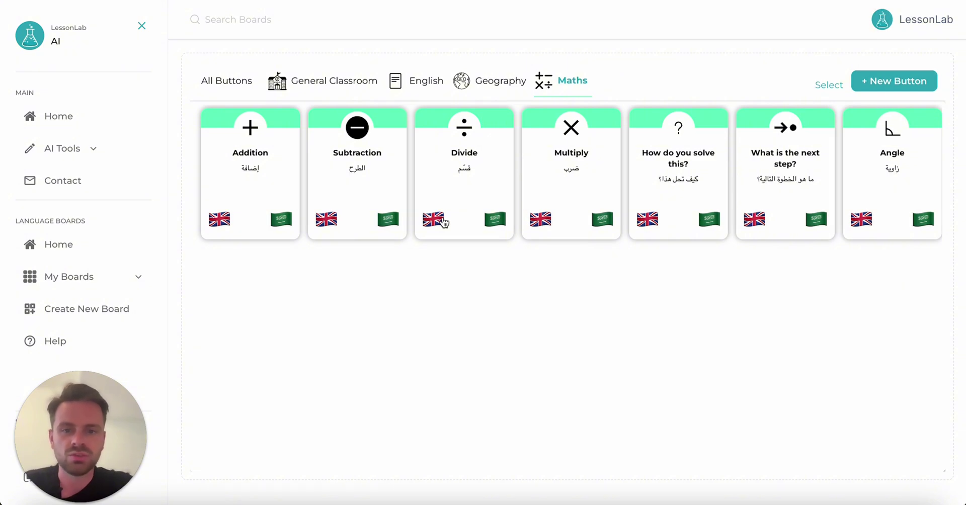
click(324, 80)
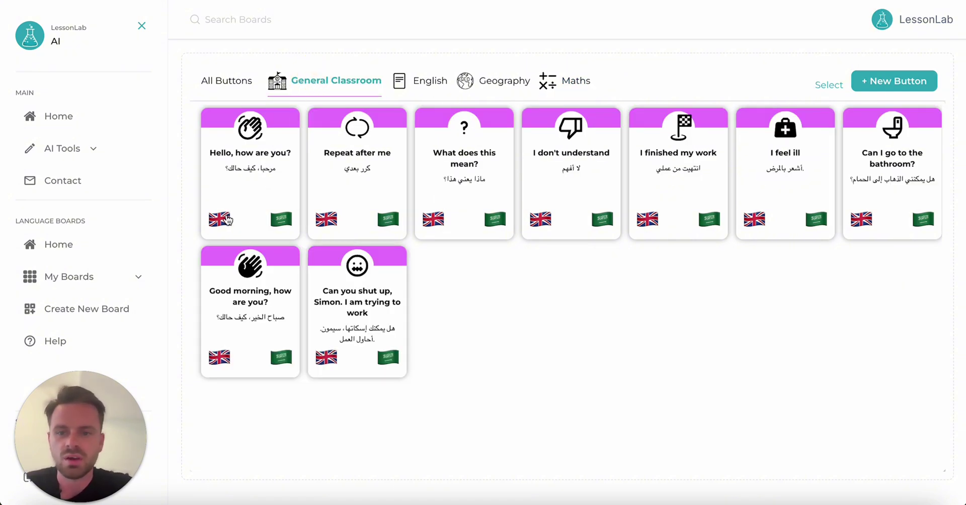
Step: Play the 'Hello, how are you?' greeting in English and Arabic, then begin a new button
click(227, 218)
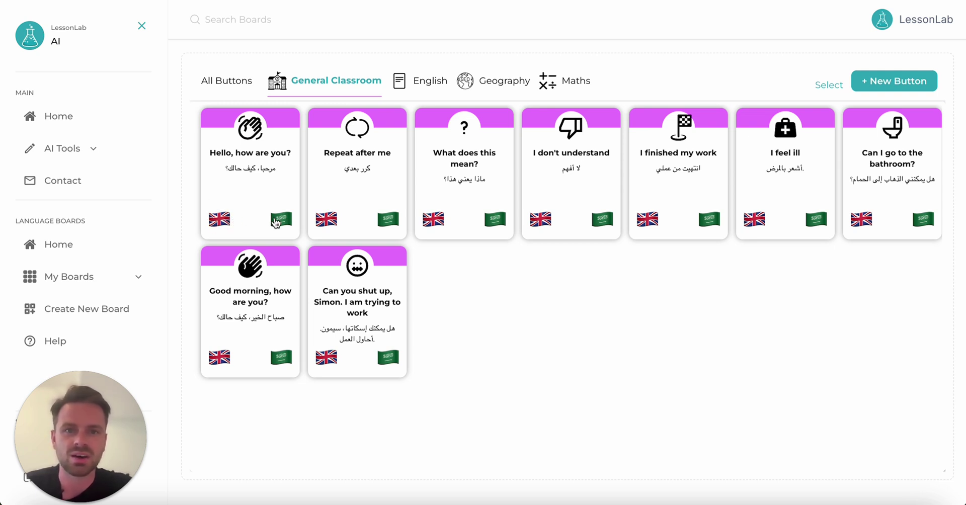
click(276, 222)
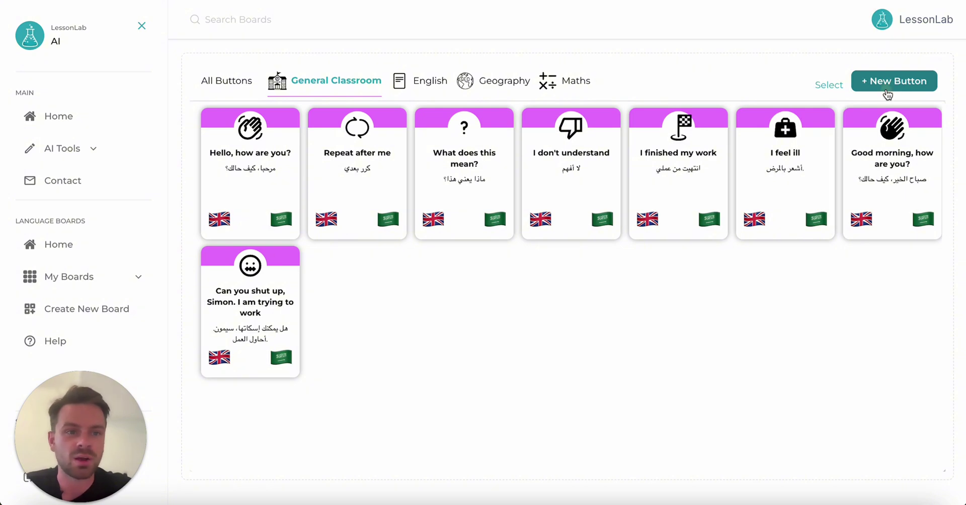
click(888, 93)
Step: Enter the phrase 'Can I use the bathroom please?' and choose the toilet icon
click(550, 210)
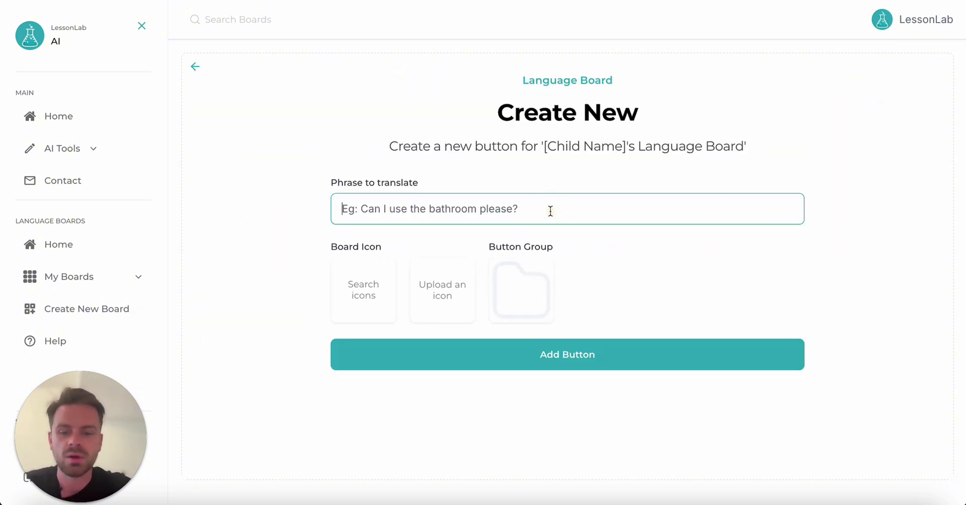
text(Can I use the bathroom please?)
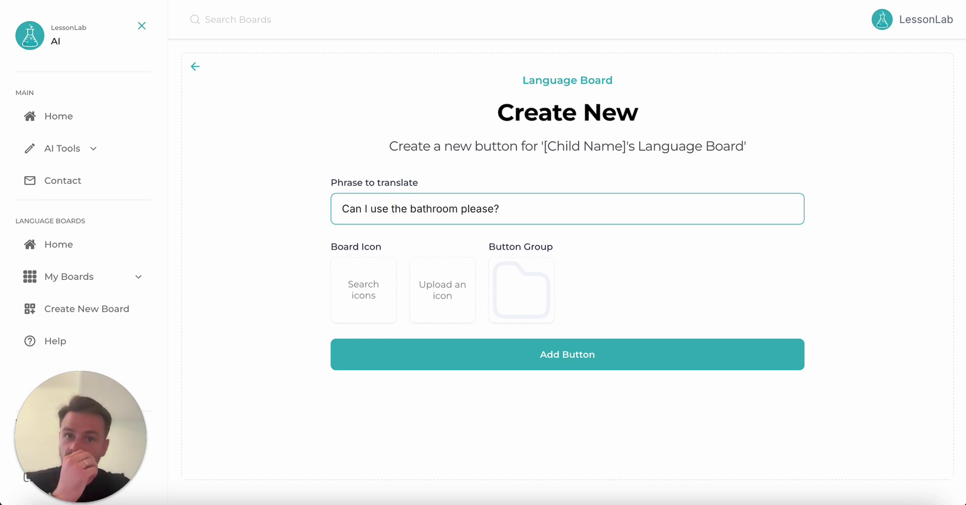
click(363, 297)
click(401, 150)
text(toile)
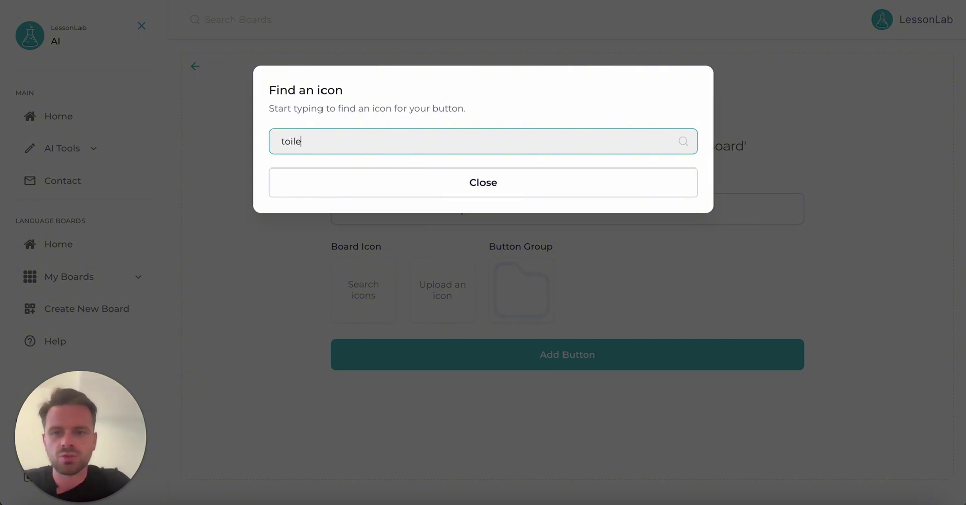
text(t)
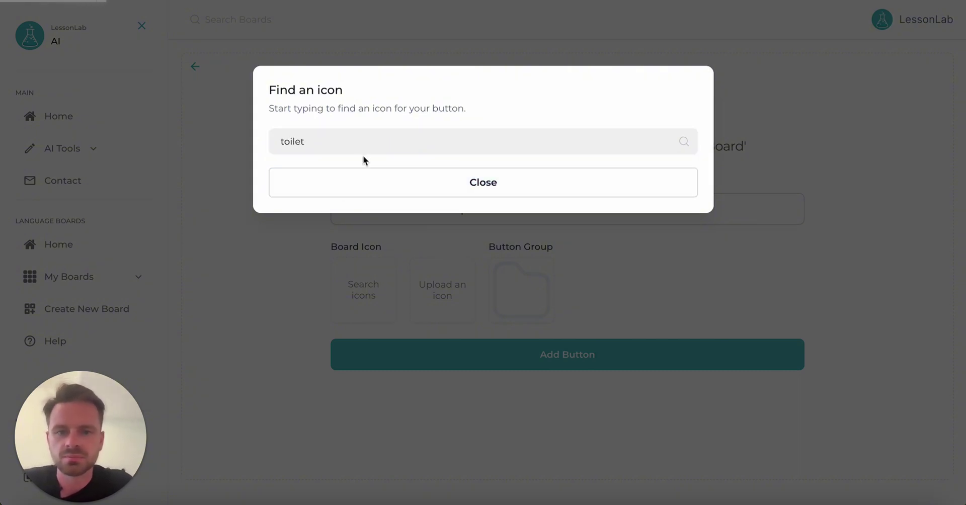
click(287, 176)
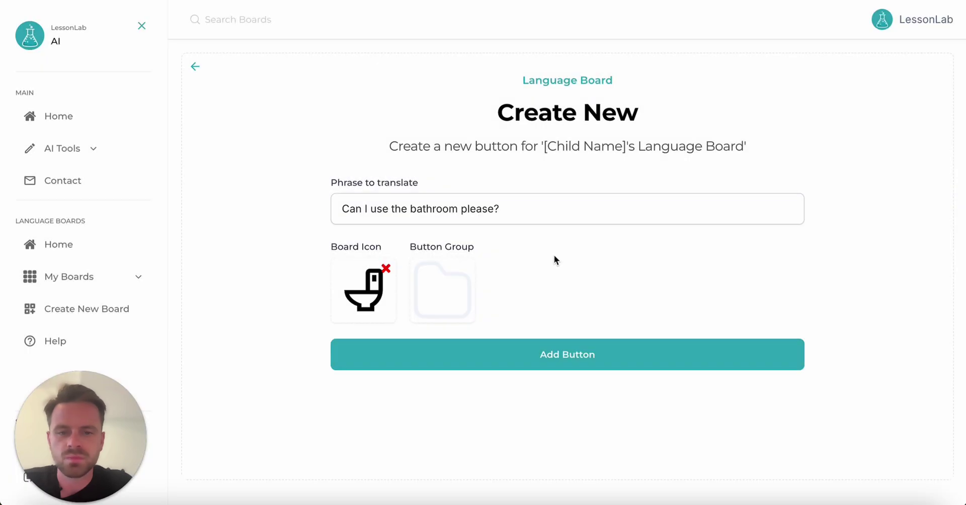
Step: Assign the button to the General Classroom group and add it to the board
click(463, 293)
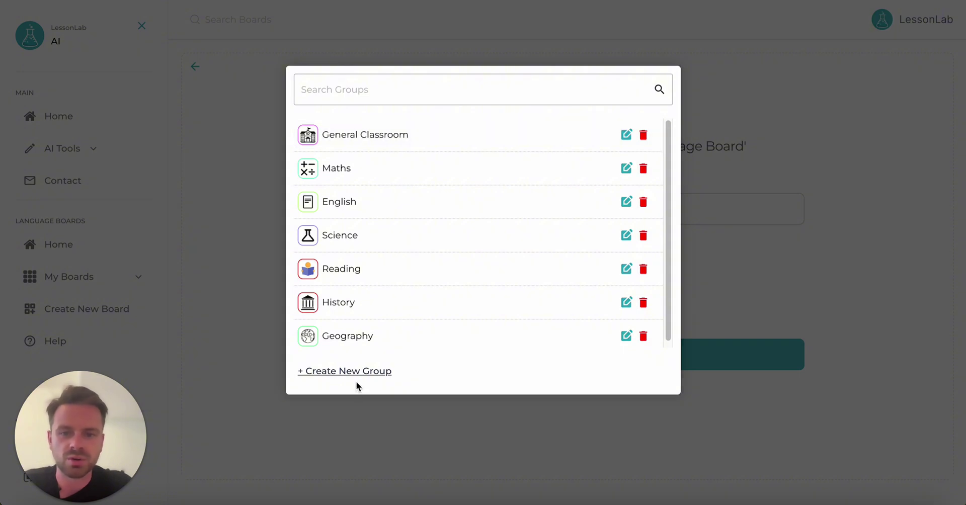
click(426, 151)
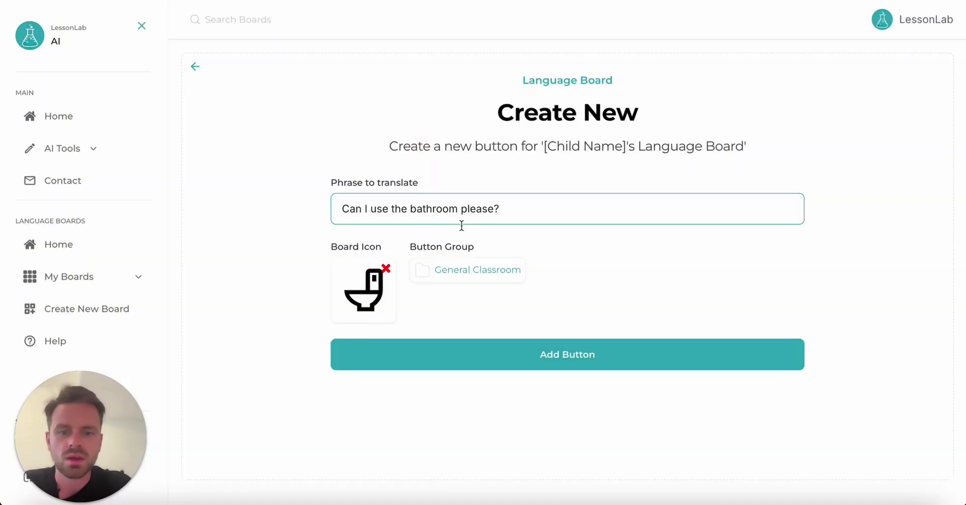
click(557, 364)
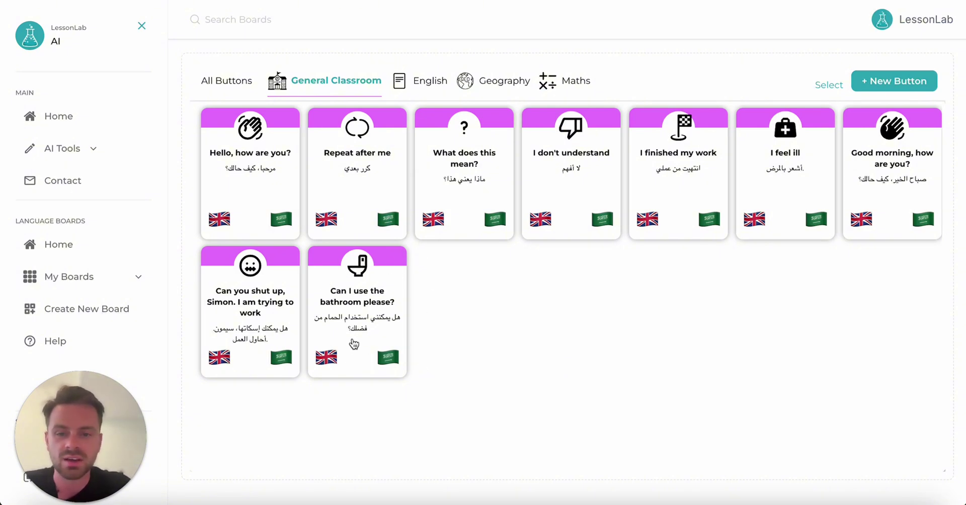
Step: Play the bathroom button in English and Arabic, then return to My Boards
click(332, 360)
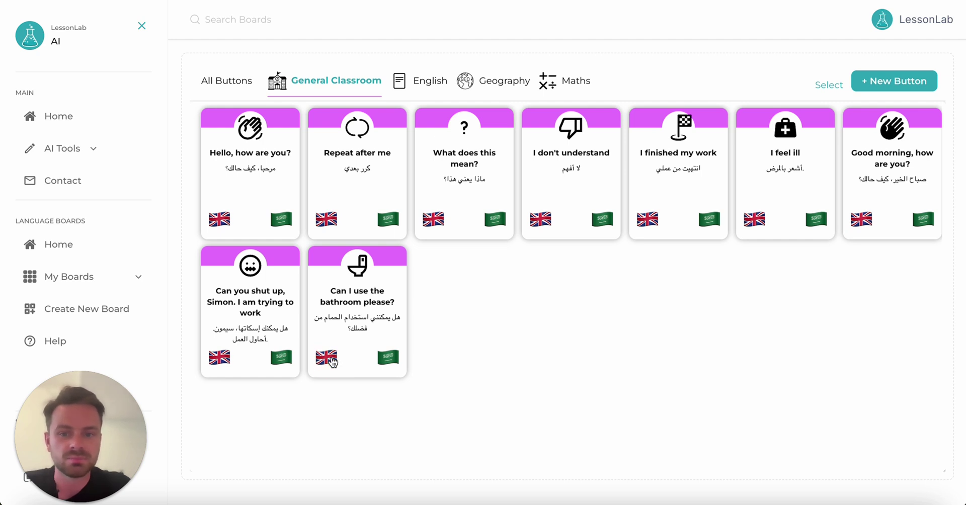
click(392, 366)
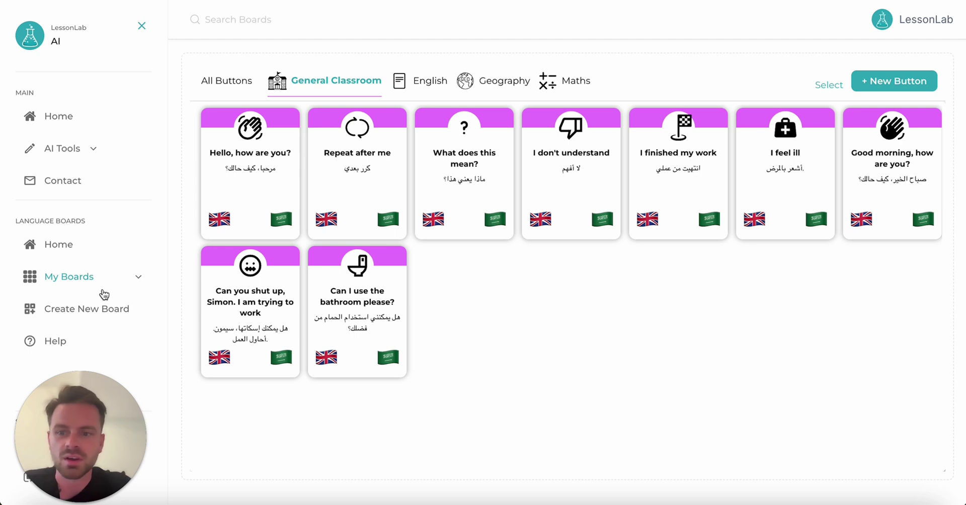
click(105, 294)
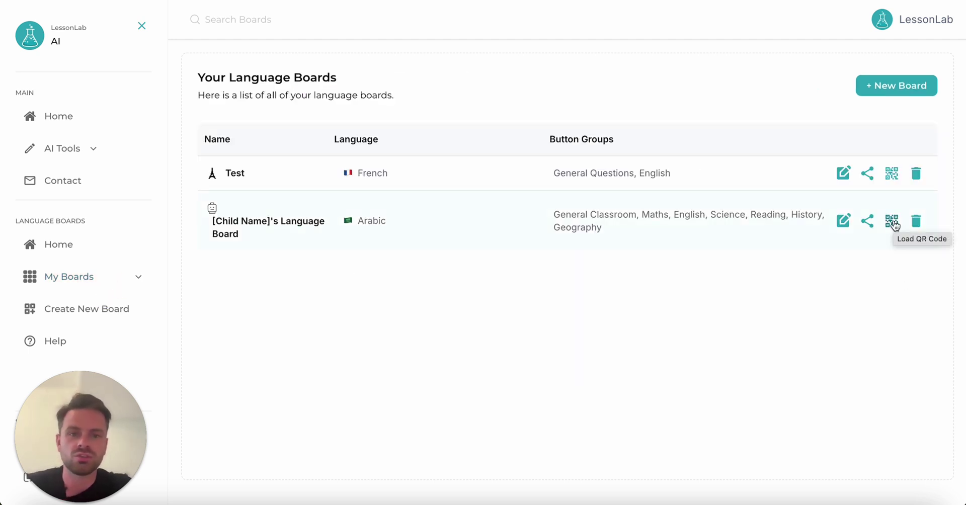
Step: Load the Arabic board's learner view, set audio to English, and play the bathroom tile
click(869, 225)
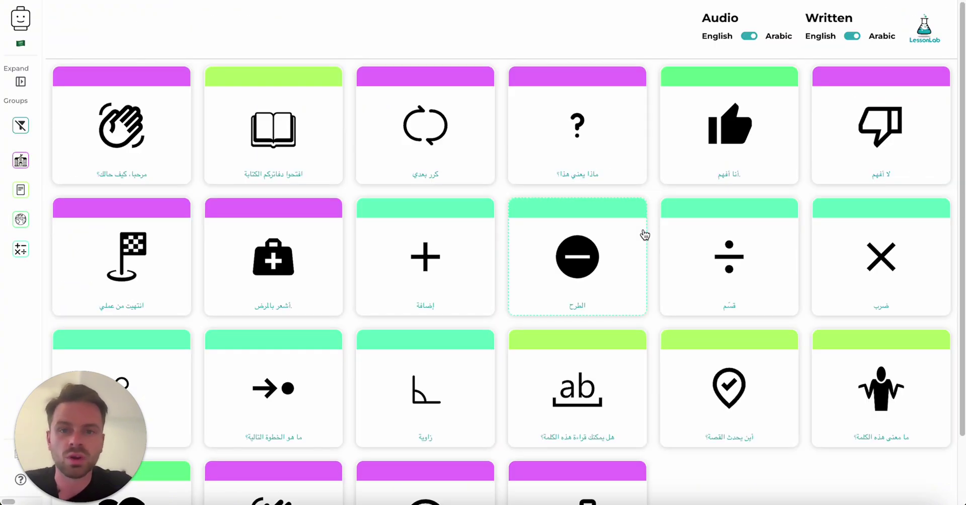
click(749, 37)
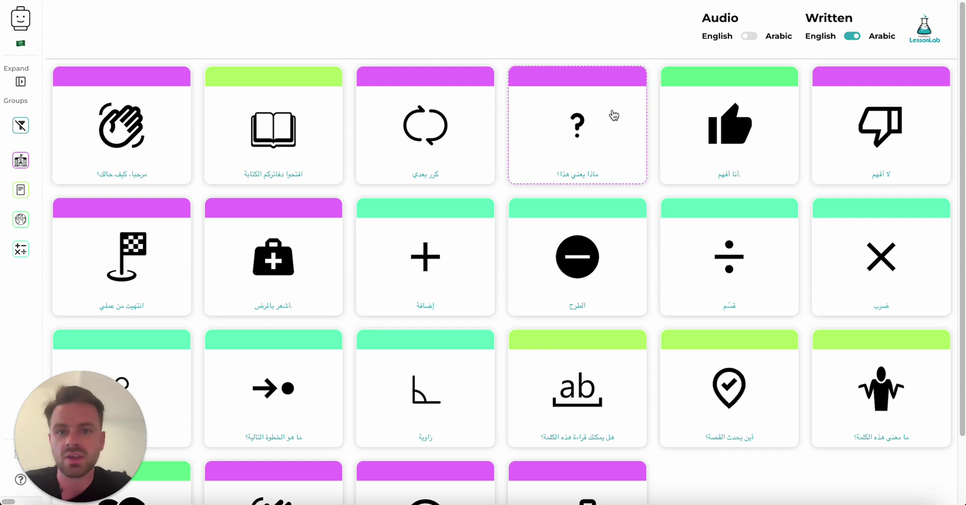
scroll(614, 116, down, 2)
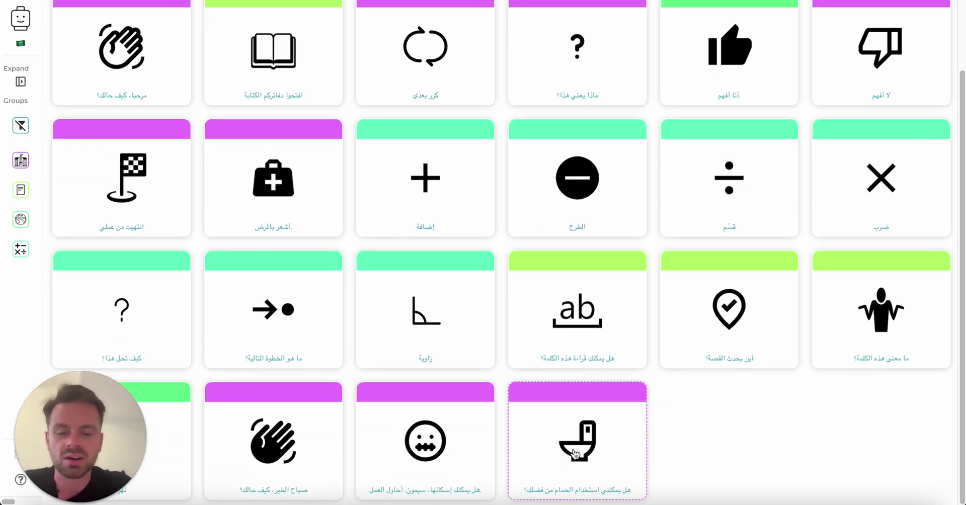
click(575, 455)
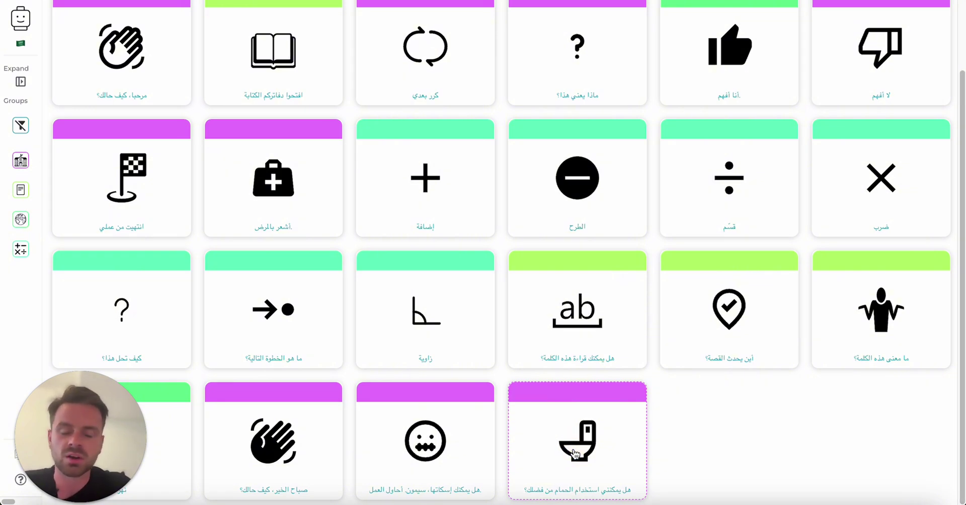
scroll(575, 443, up, 3)
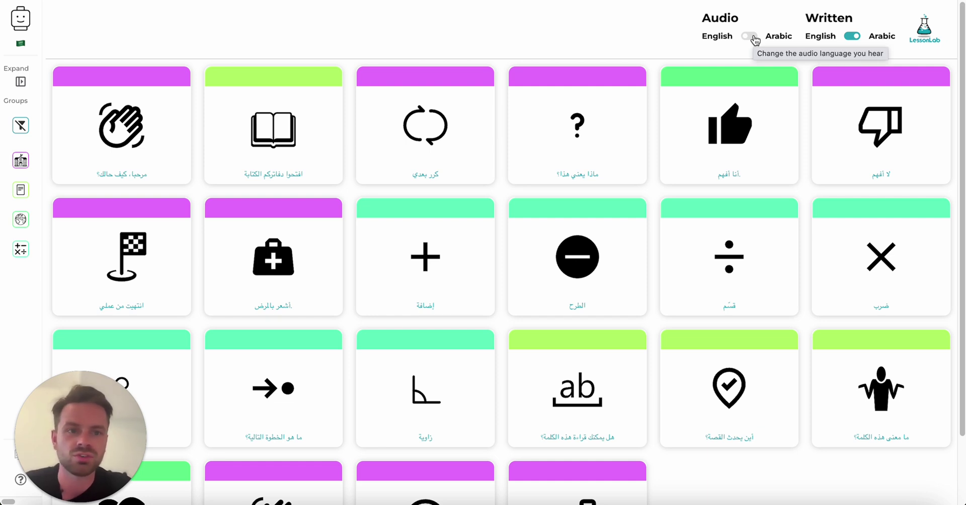
Step: Use Arabic audio with English labels, play the bathroom tile, then show only the English group
click(751, 37)
click(852, 36)
scroll(815, 142, down, 2)
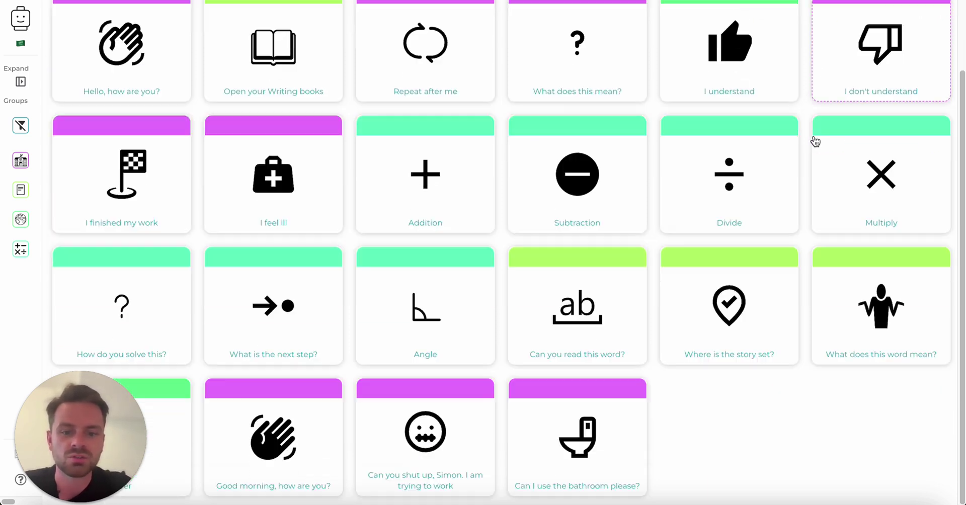
click(634, 417)
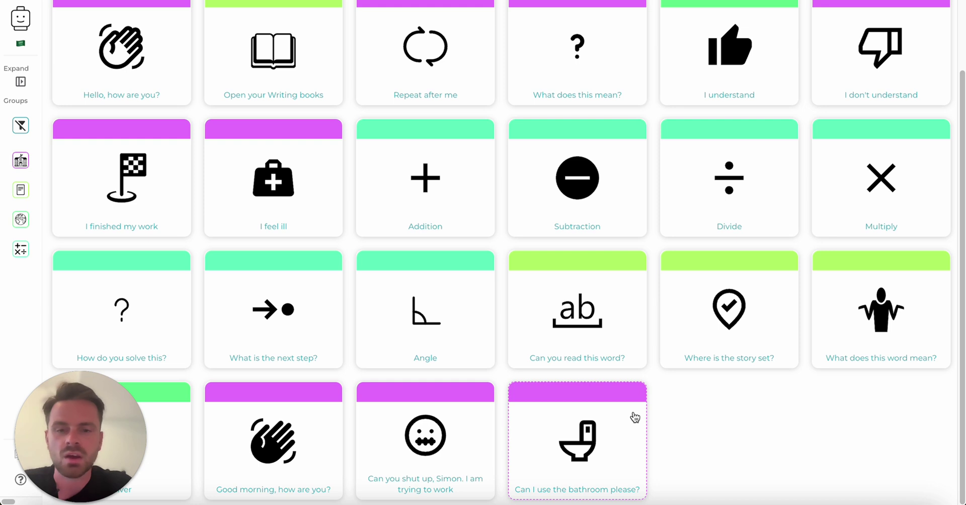
click(19, 79)
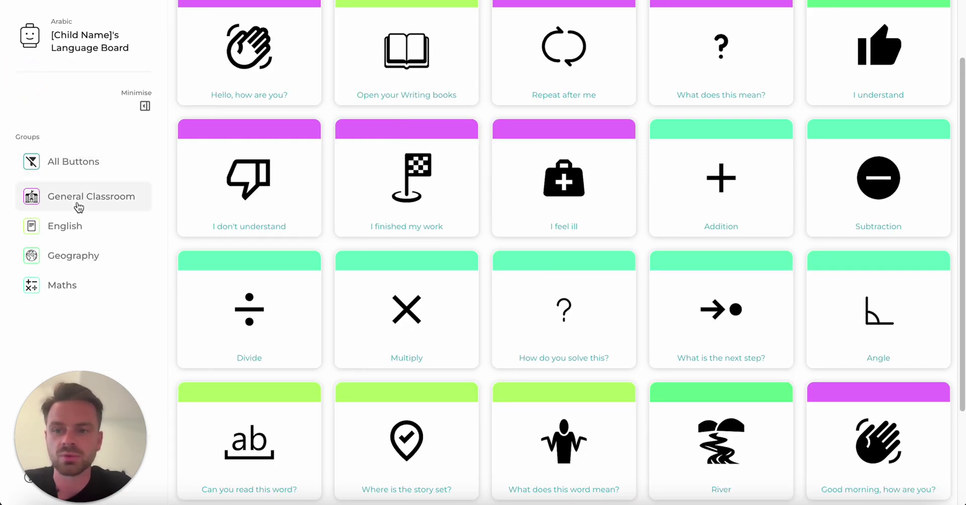
click(77, 229)
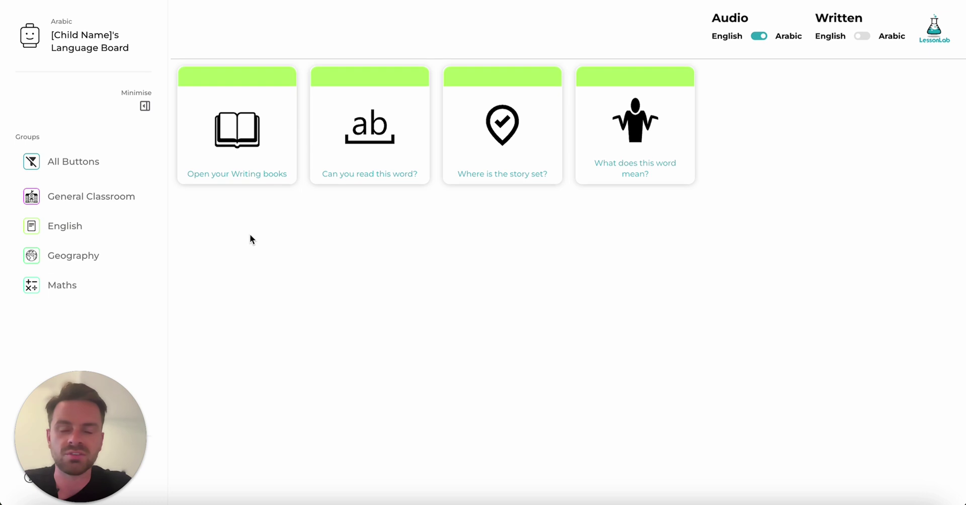